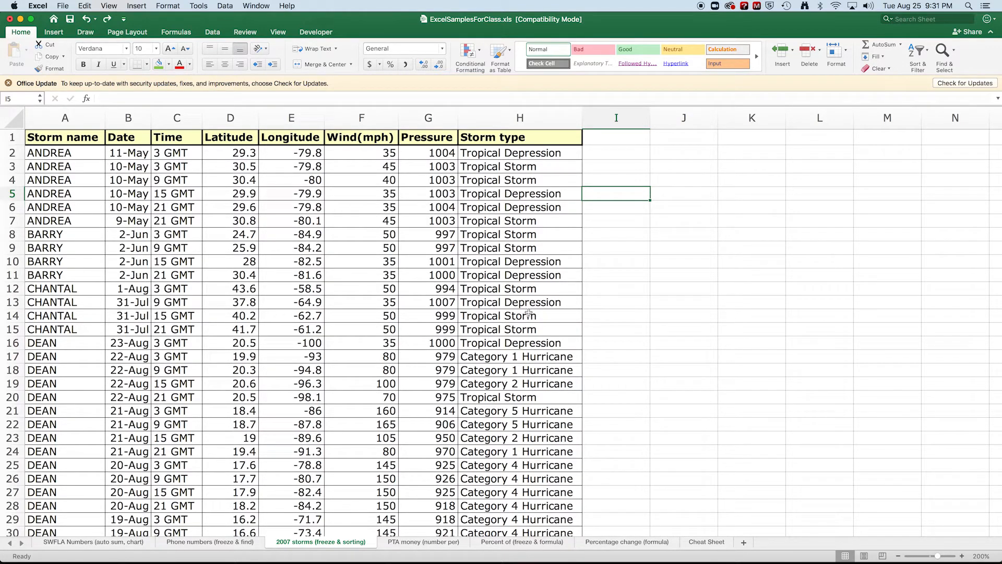
Look through the full list of 2007 storm records, from the header row to the final entry and back.
scroll(346, 311, "down", 3)
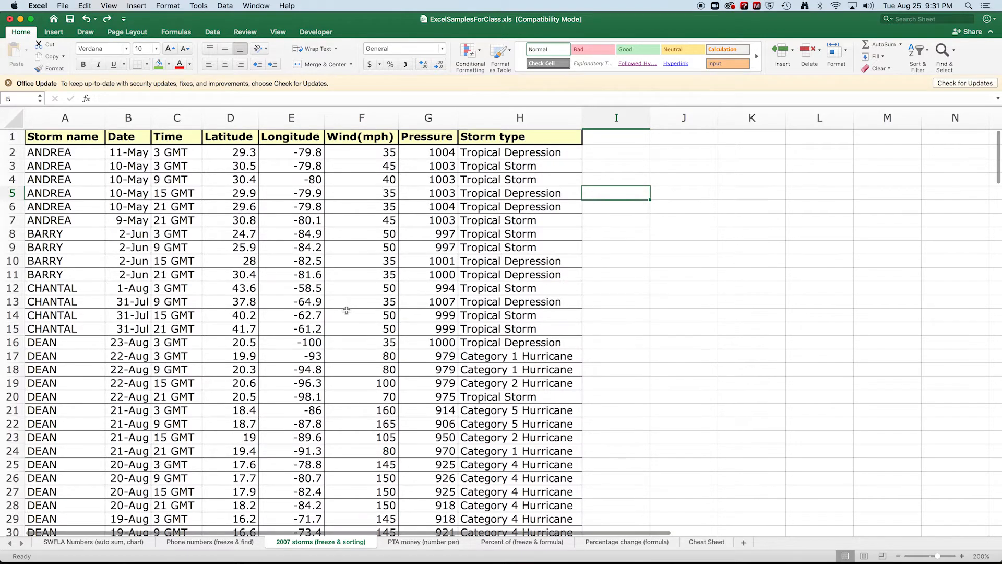
scroll(346, 311, "down", 15)
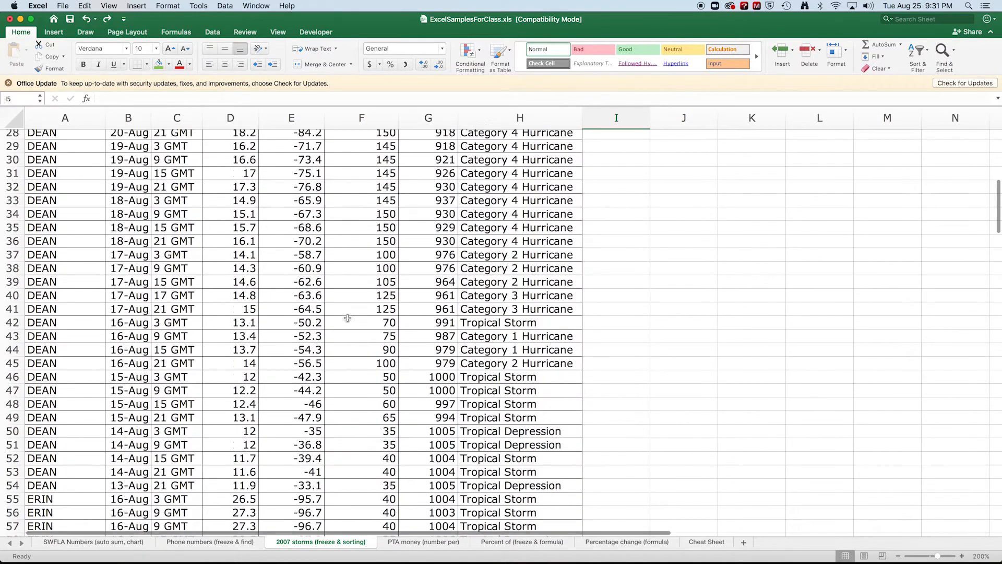
scroll(348, 319, "down", 10)
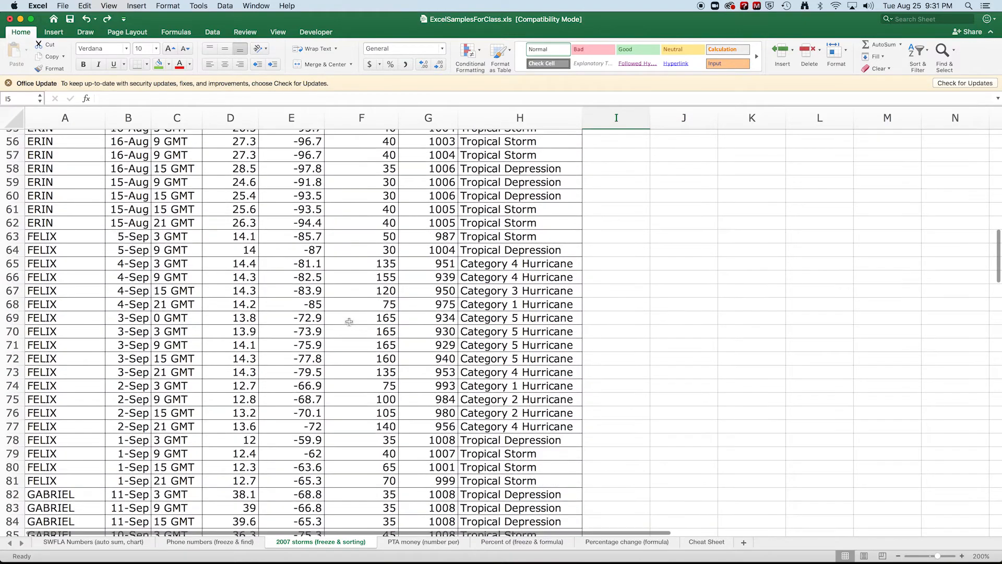
scroll(350, 324, "down", 20)
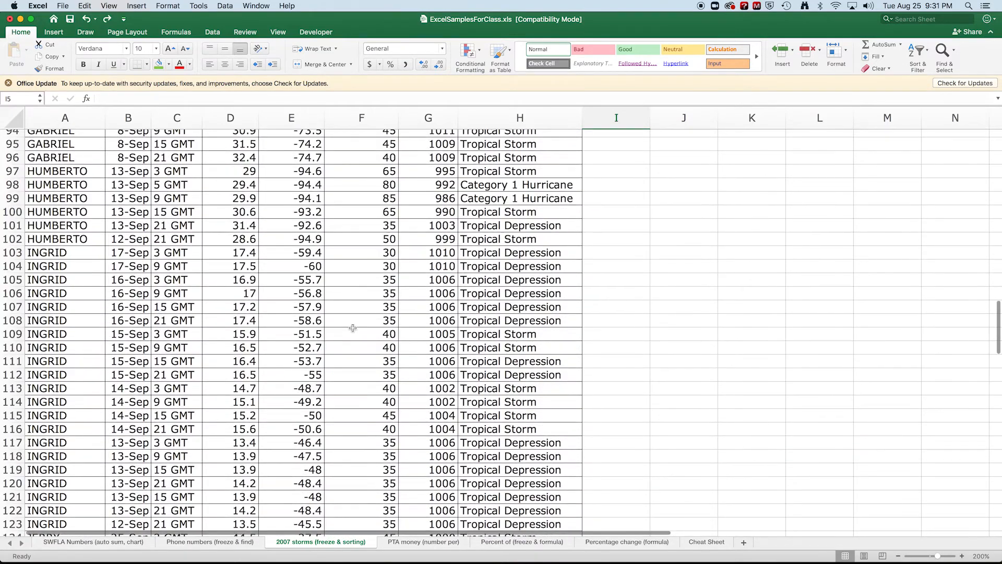
scroll(355, 331, "down", 20)
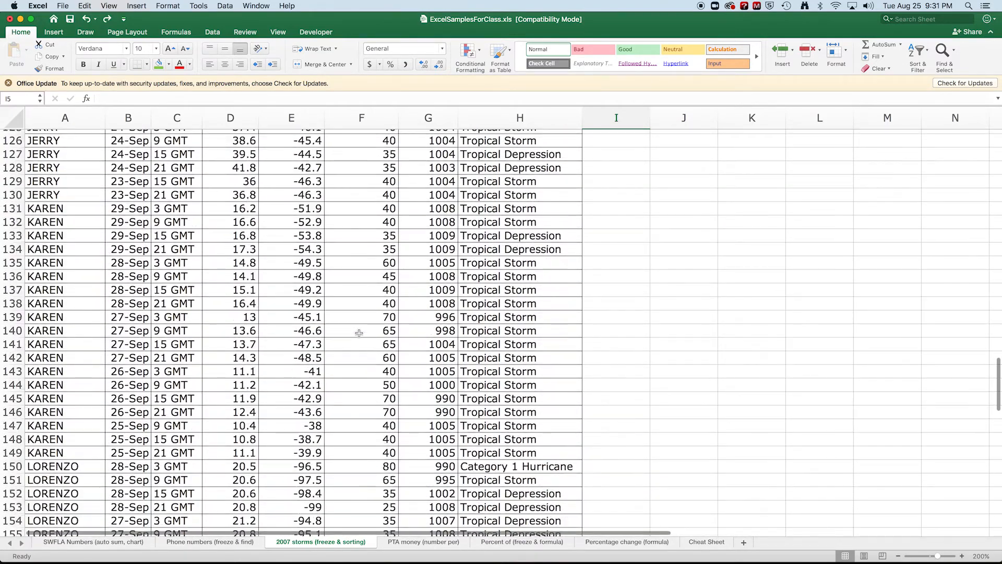
scroll(361, 336, "down", 20)
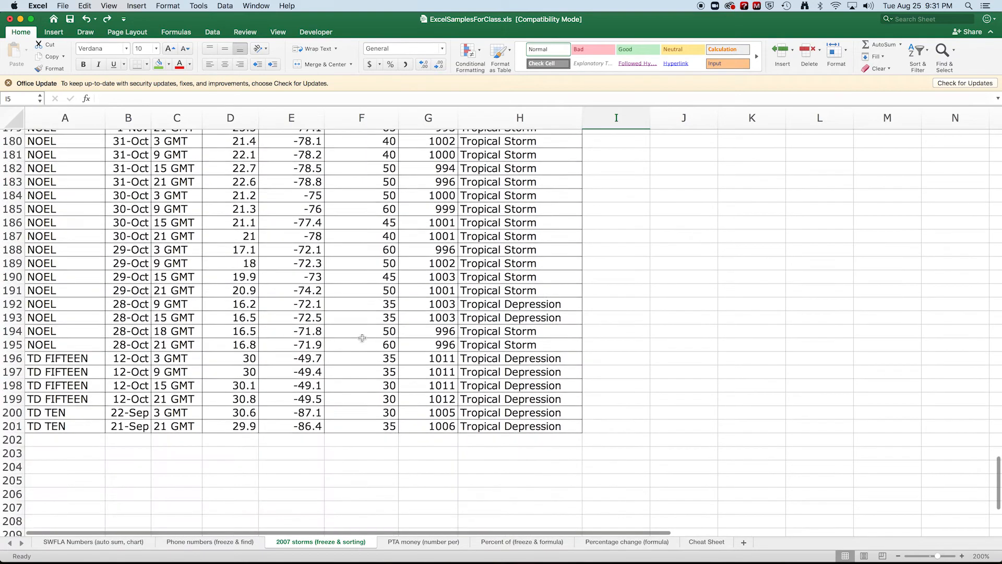
scroll(362, 342, "down", 2)
scroll(363, 342, "up", 7)
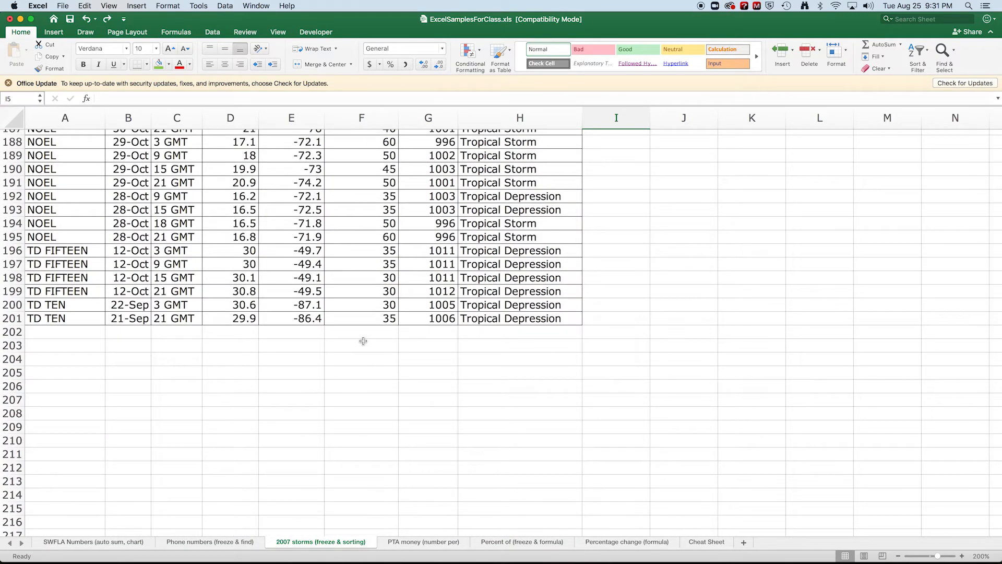
scroll(363, 341, "up", 20)
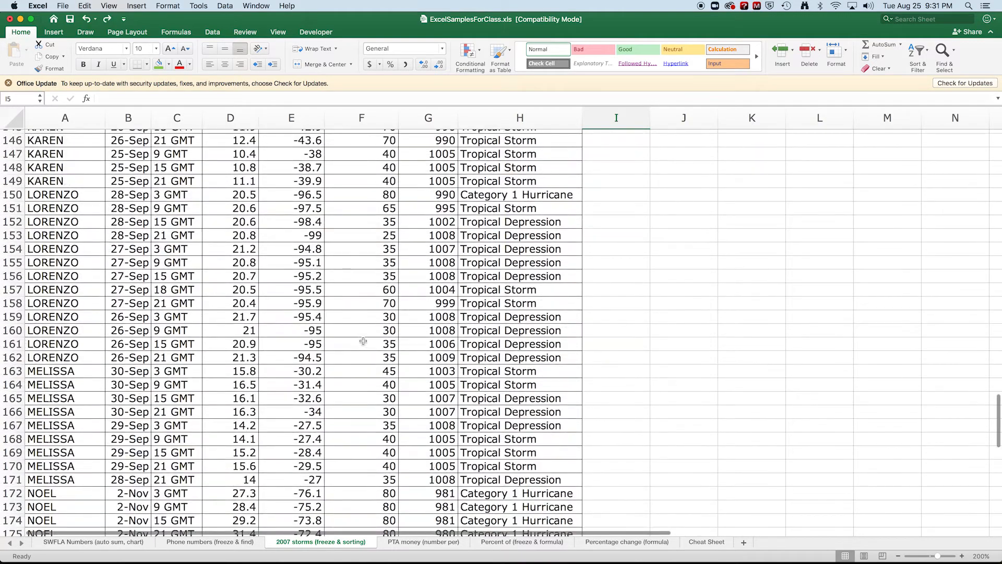
scroll(363, 341, "up", 20)
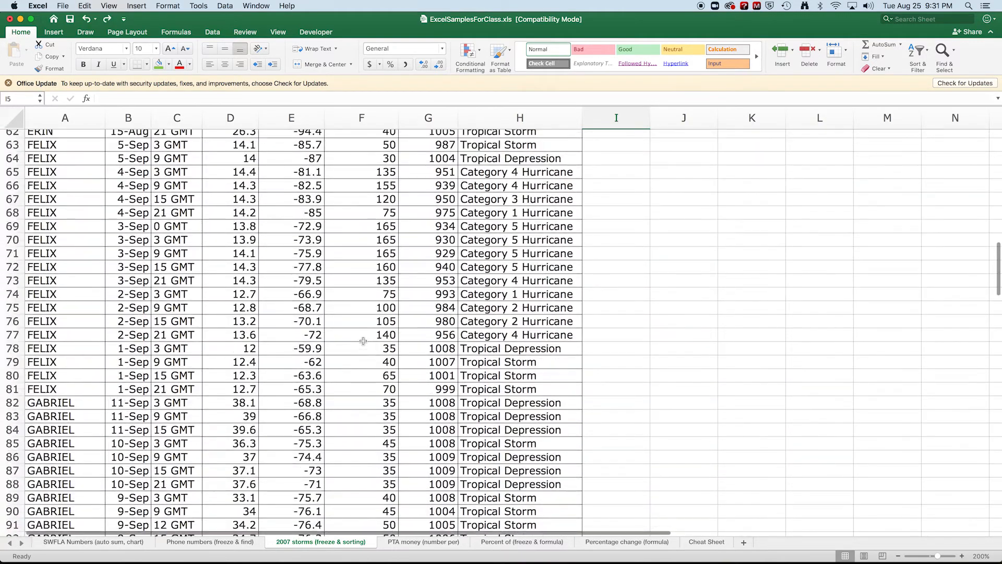
scroll(363, 341, "up", 11)
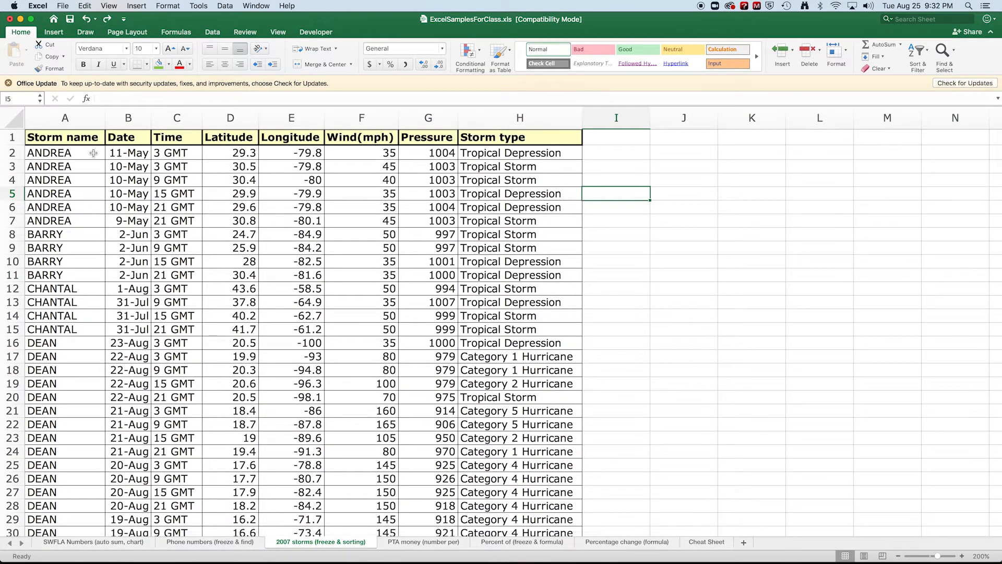
Freeze the header row above the first ANDREA record and check it against the rows further down.
left_click(54, 152)
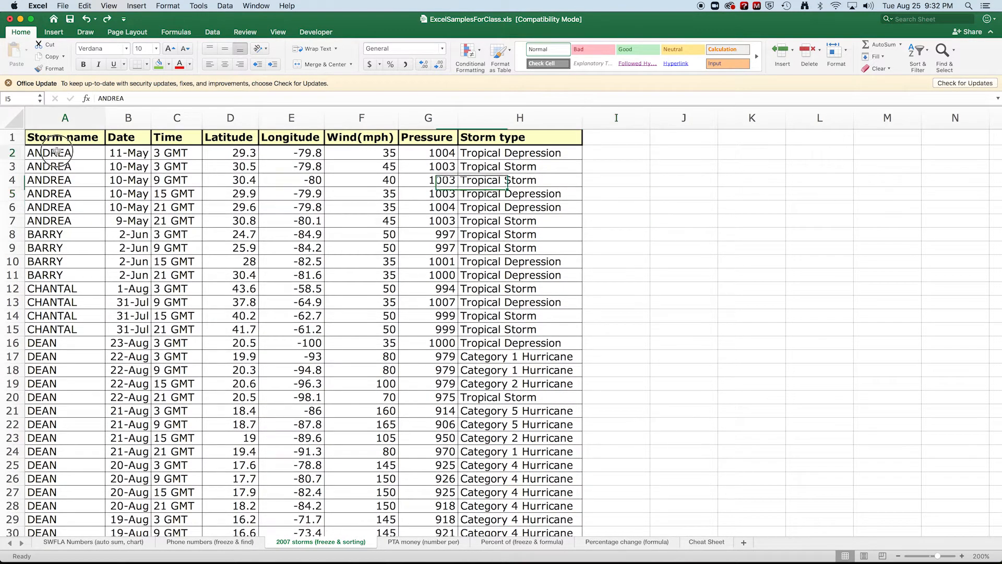
left_click(243, 6)
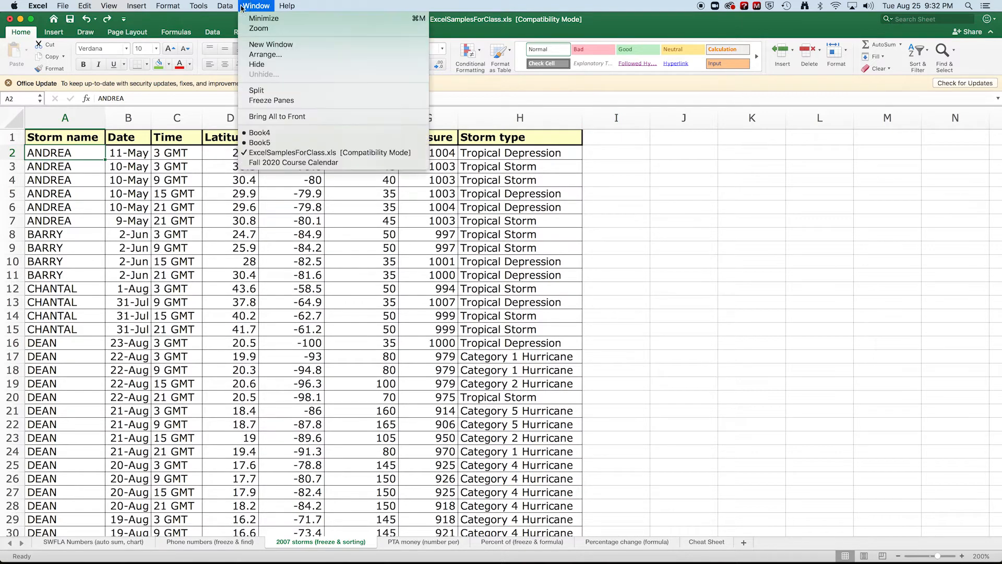
left_click(279, 101)
scroll(105, 304, "down", 4)
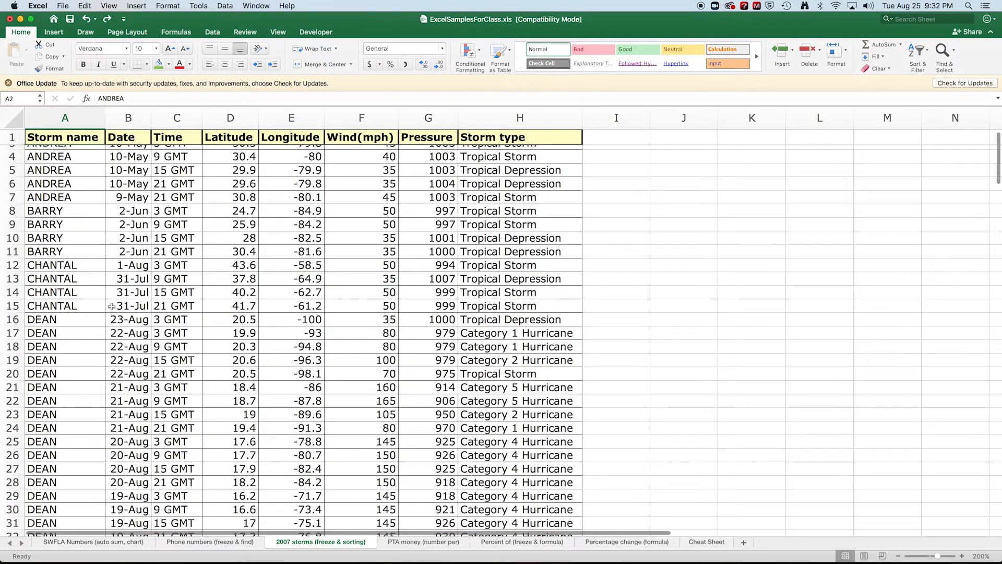
scroll(112, 306, "up", 4)
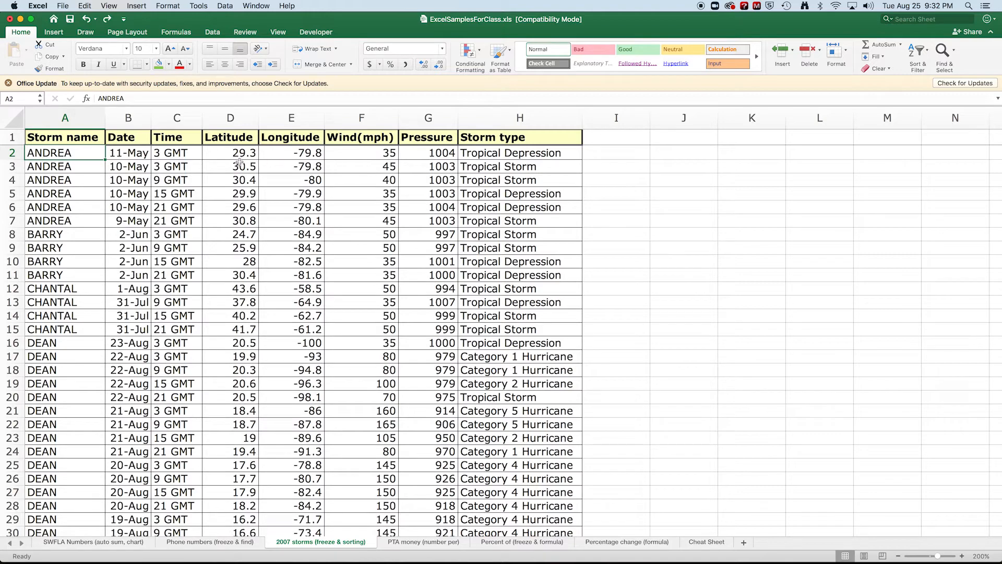
scroll(480, 395, "down", 5)
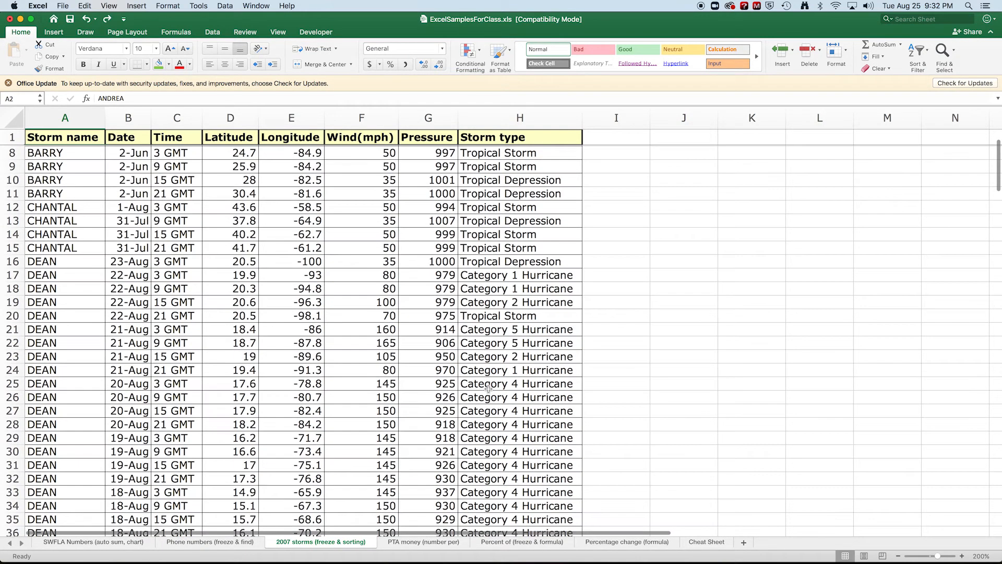
scroll(480, 396, "up", 5)
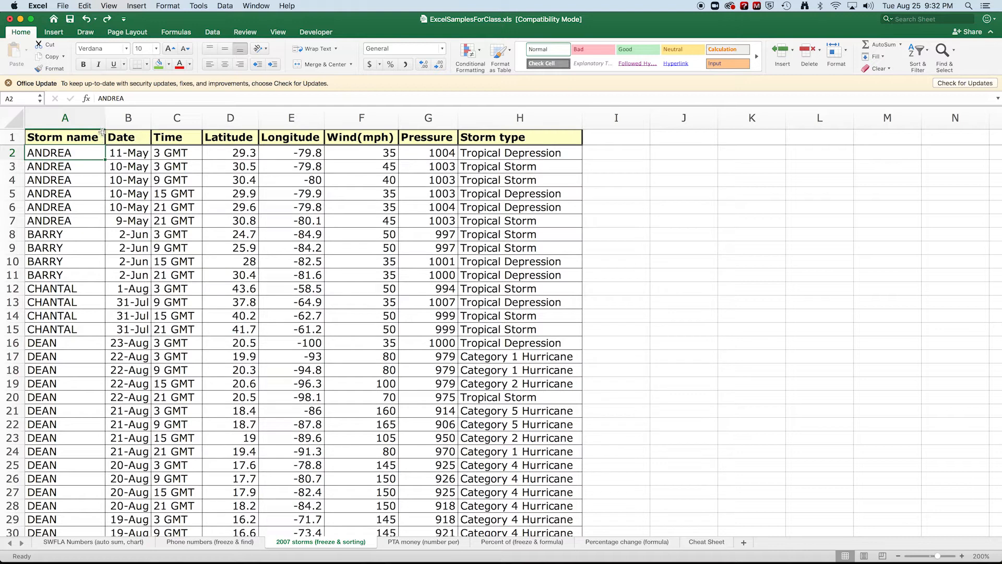
Add filters to the storm table's header row and review the names offered in the Storm name filter.
left_click(925, 52)
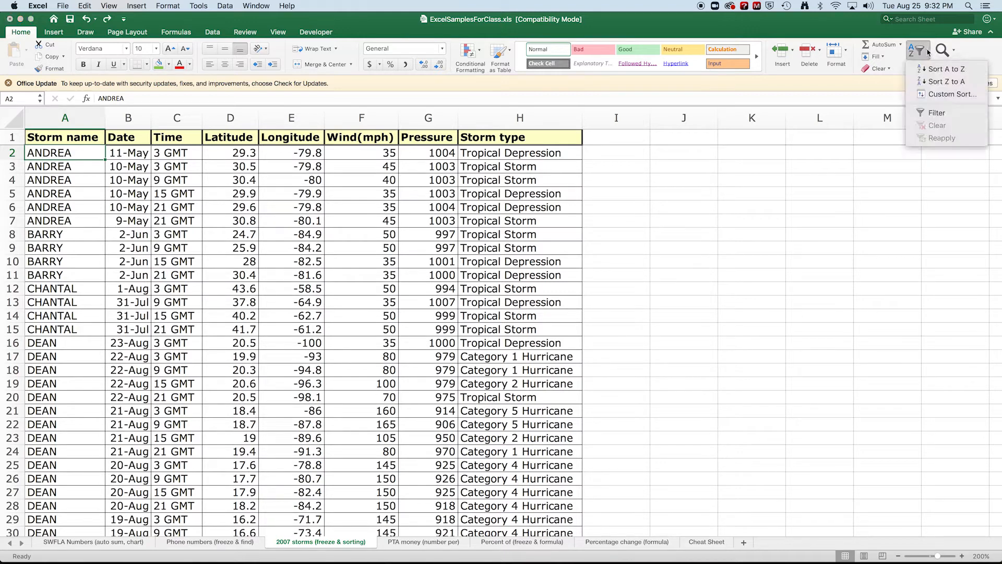
left_click(936, 113)
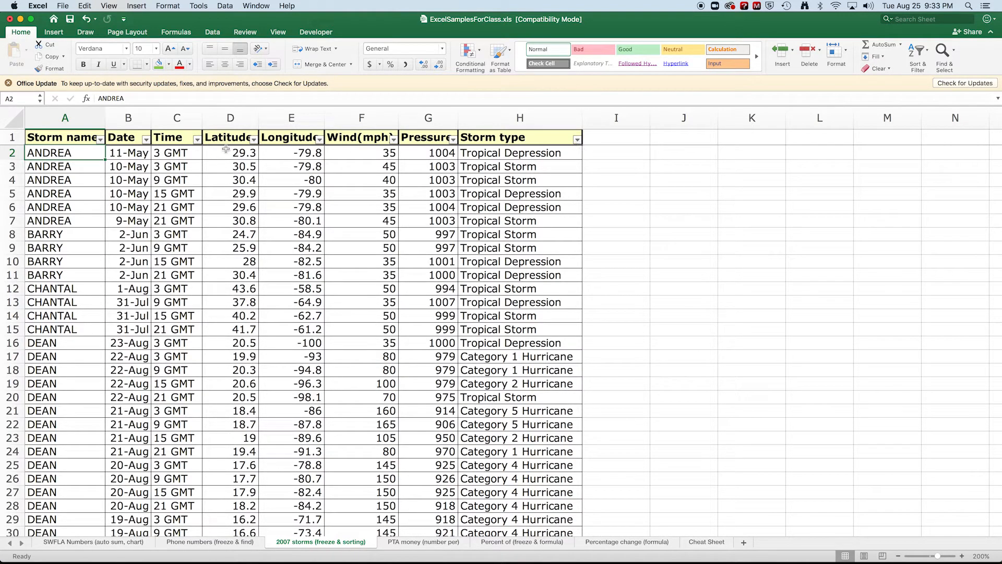
left_click(100, 140)
scroll(199, 302, "down", 5)
scroll(199, 302, "down", 2)
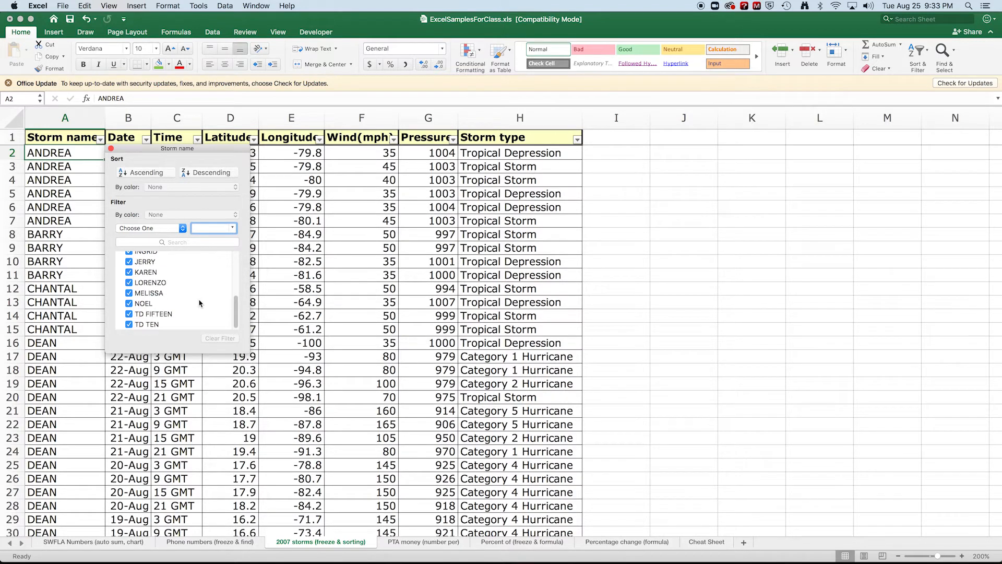
scroll(199, 303, "up", 7)
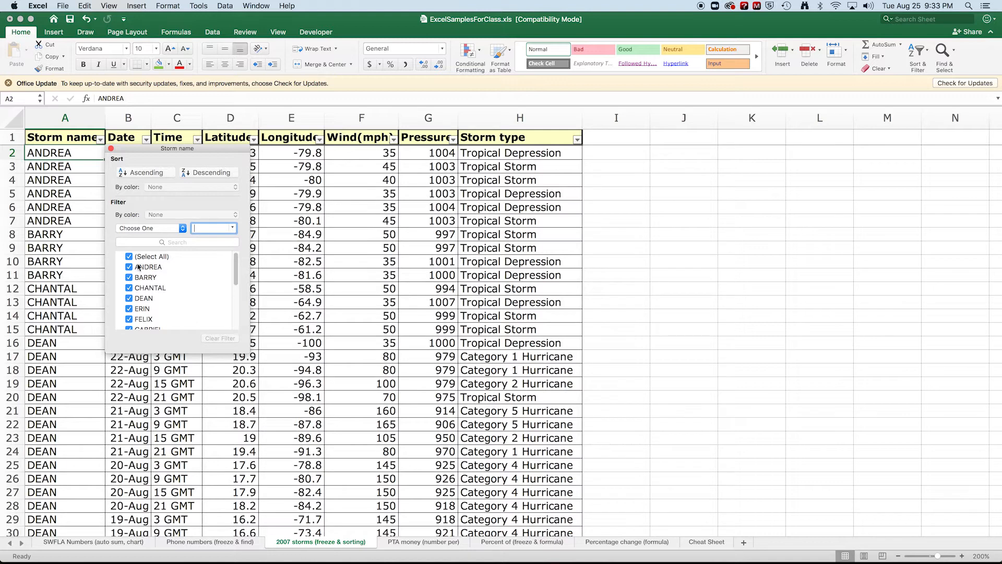
scroll(152, 284, "down", 6)
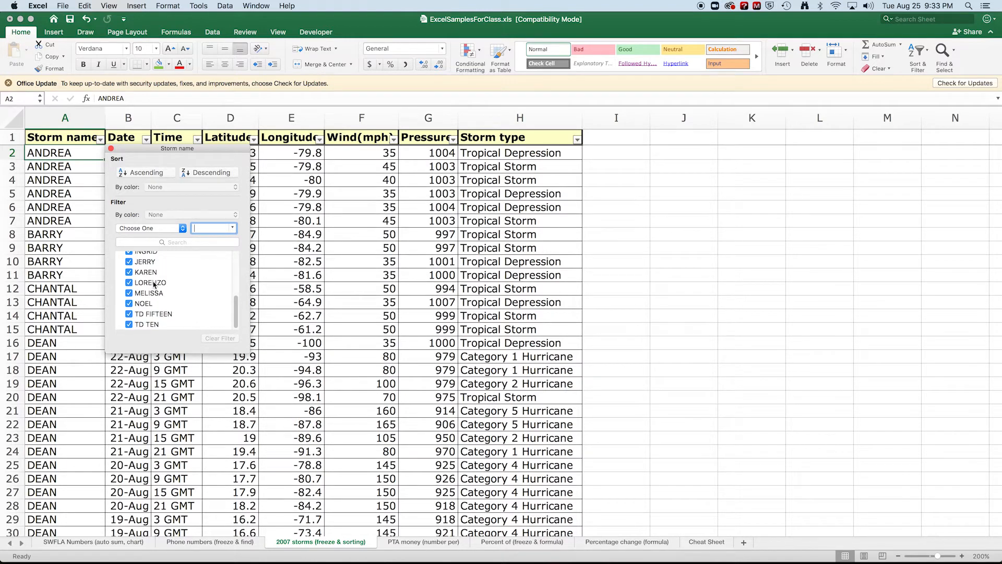
scroll(169, 313, "up", 6)
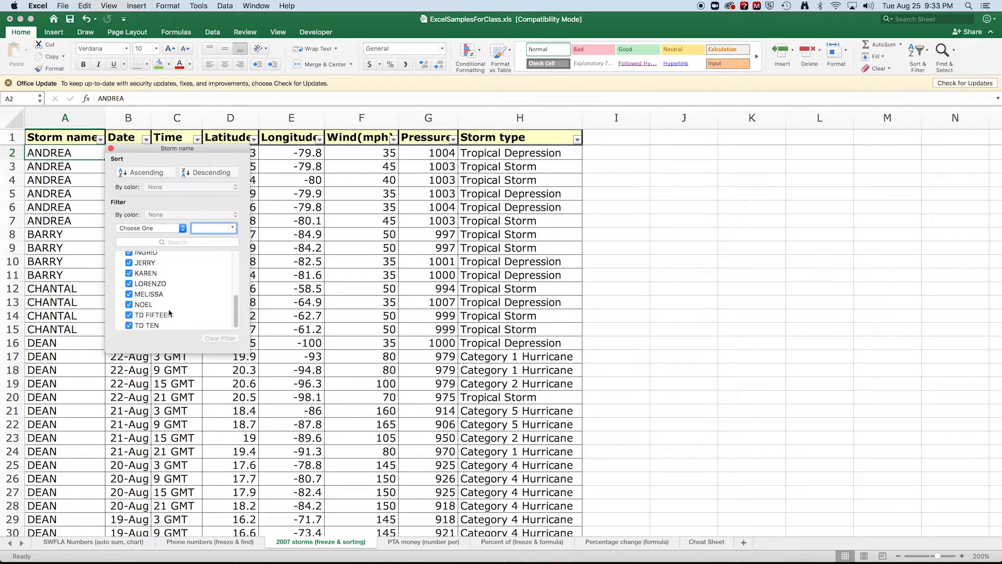
left_click(111, 149)
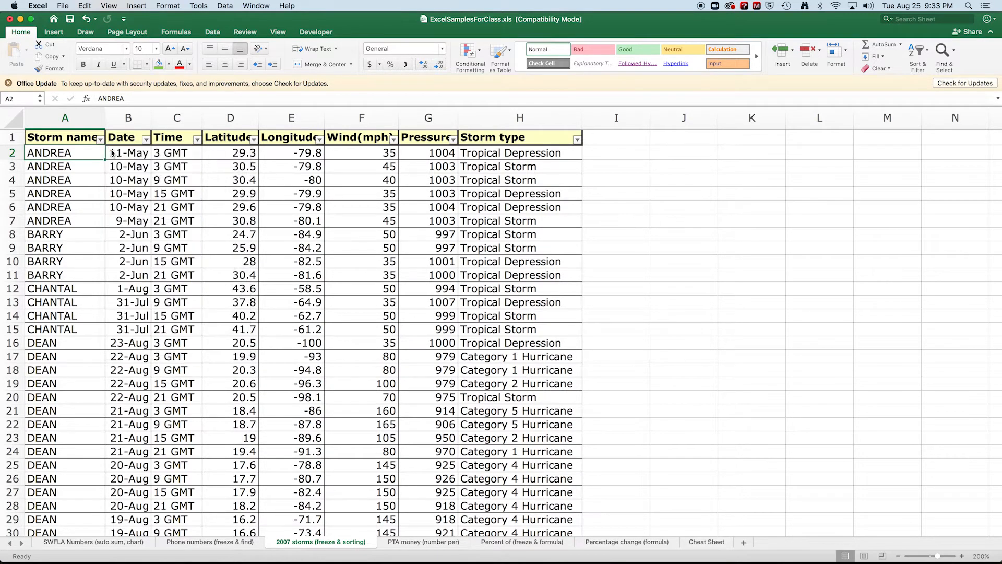
Examine the Date filter's month list for 2007, including the individual days under May, and leave it unchanged.
left_click(146, 140)
scroll(219, 313, "down", 2)
scroll(221, 314, "up", 2)
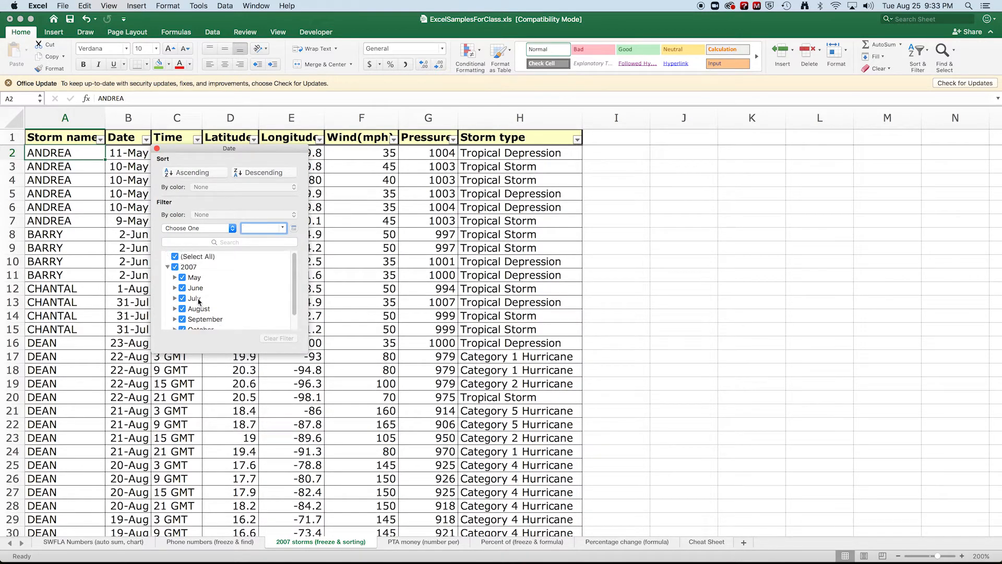
left_click(175, 277)
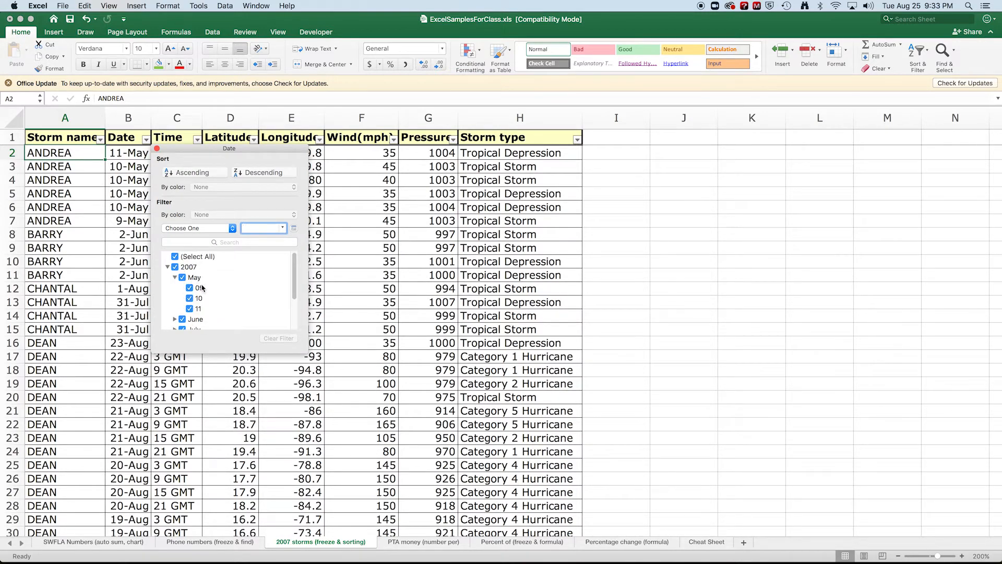
left_click(175, 277)
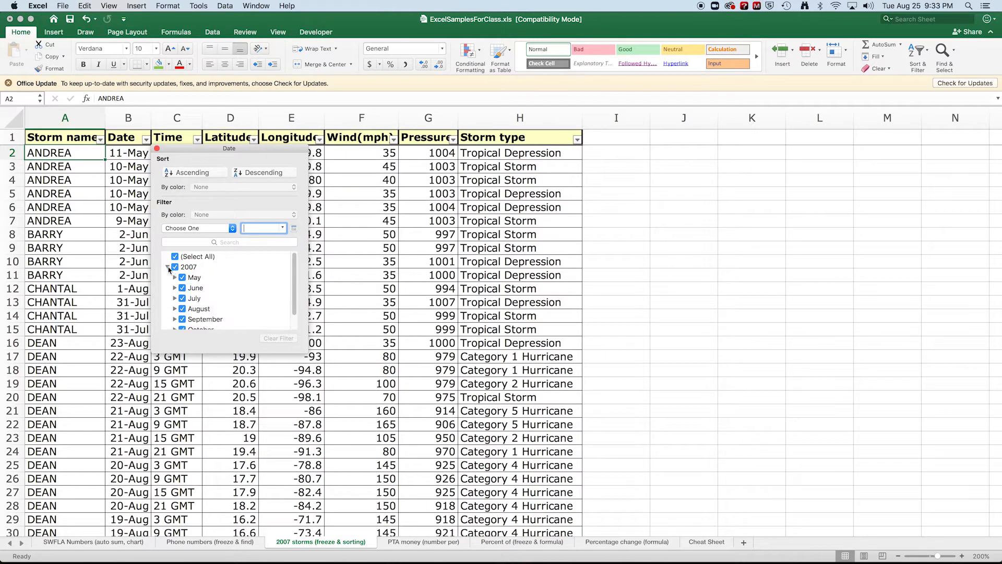
left_click(157, 149)
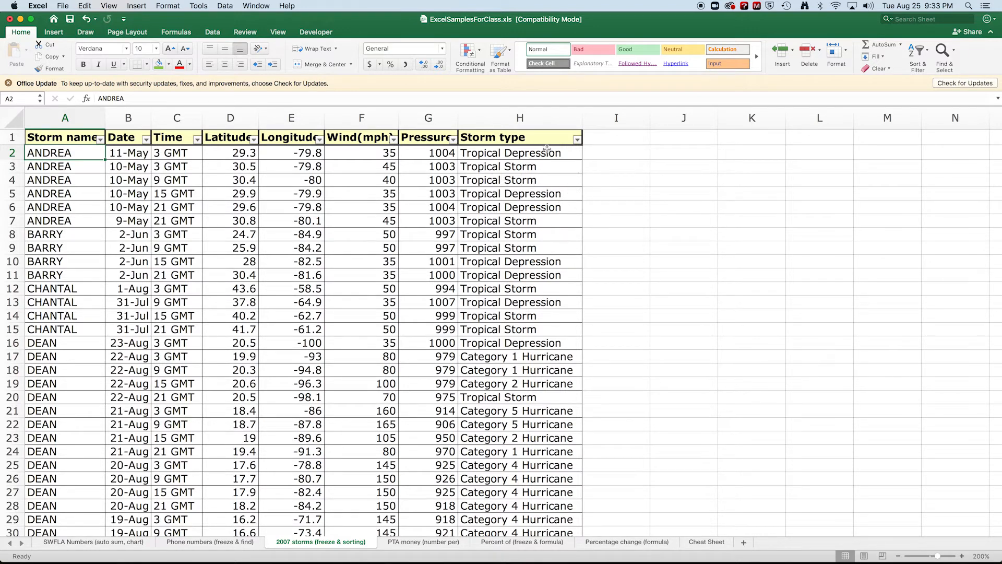
Filter Storm type to only Category 3, Category 4 and Category 5 Hurricane, and move the enlarged filter window clear of the table.
left_click(578, 139)
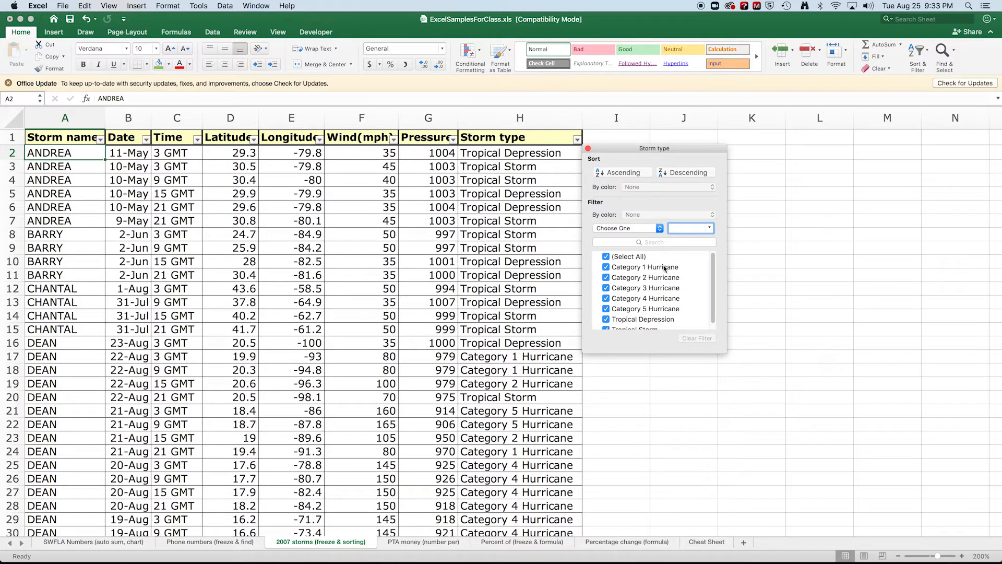
left_click_drag(652, 355, 666, 420)
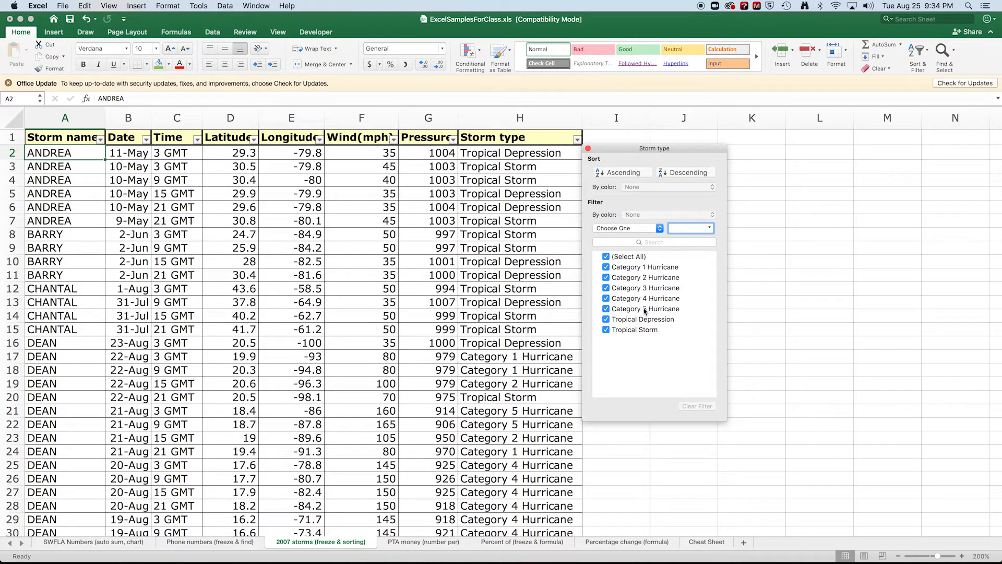
left_click(606, 258)
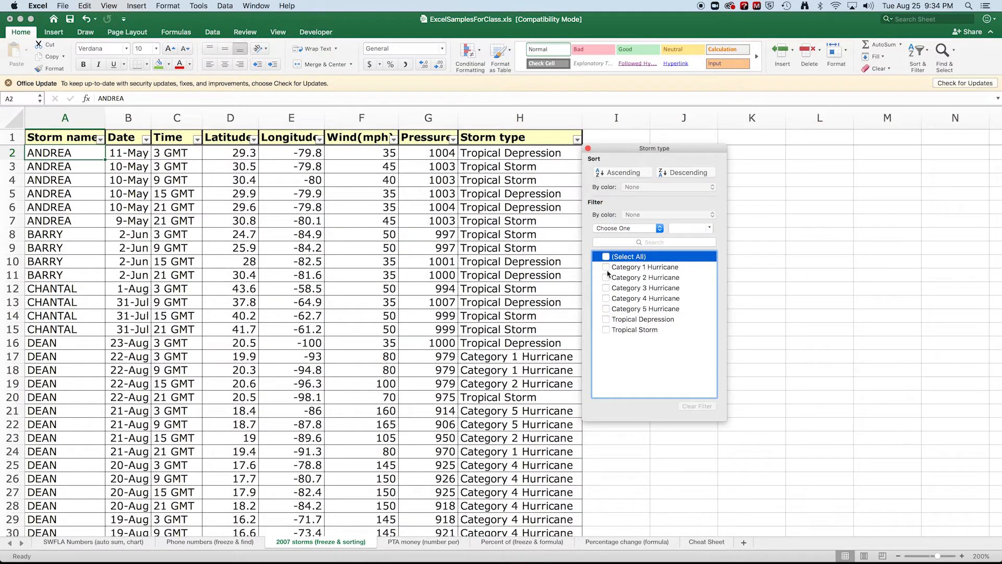
left_click(607, 288)
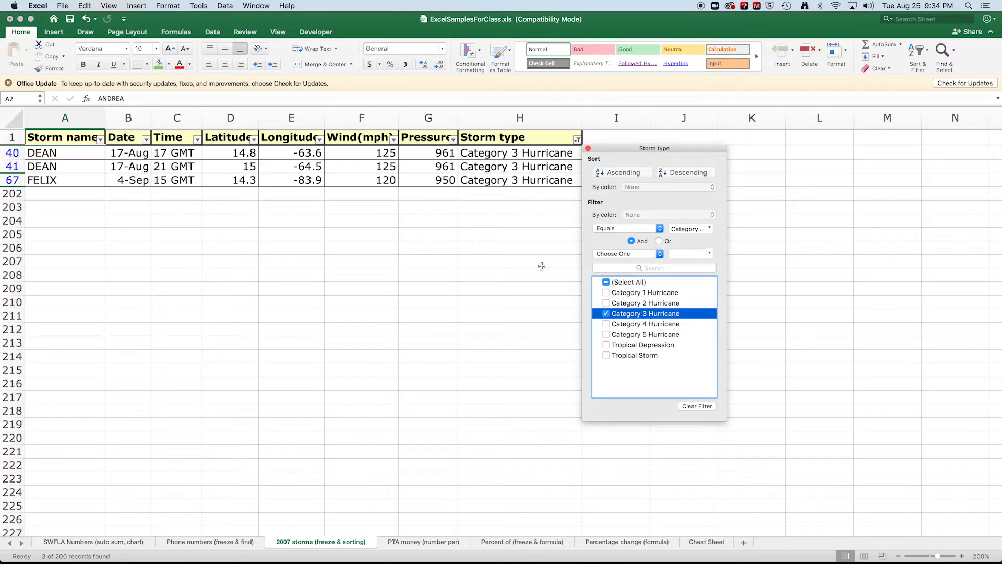
left_click(606, 324)
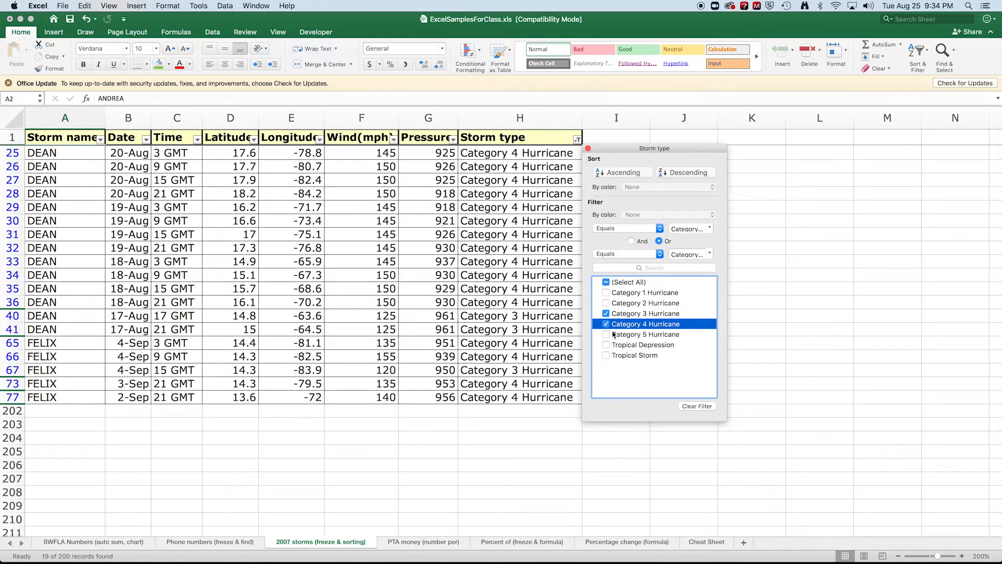
left_click(606, 335)
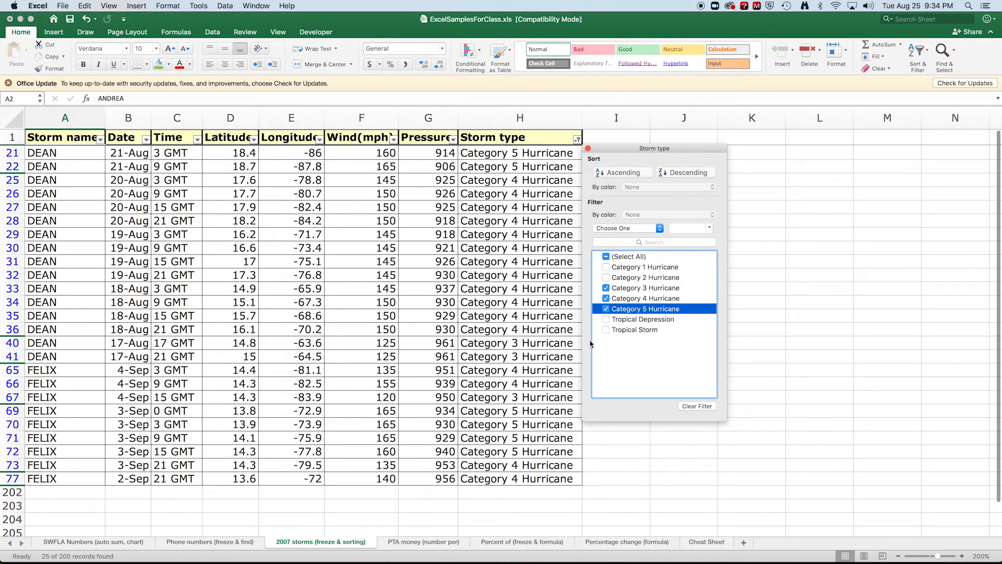
left_click_drag(638, 151, 693, 147)
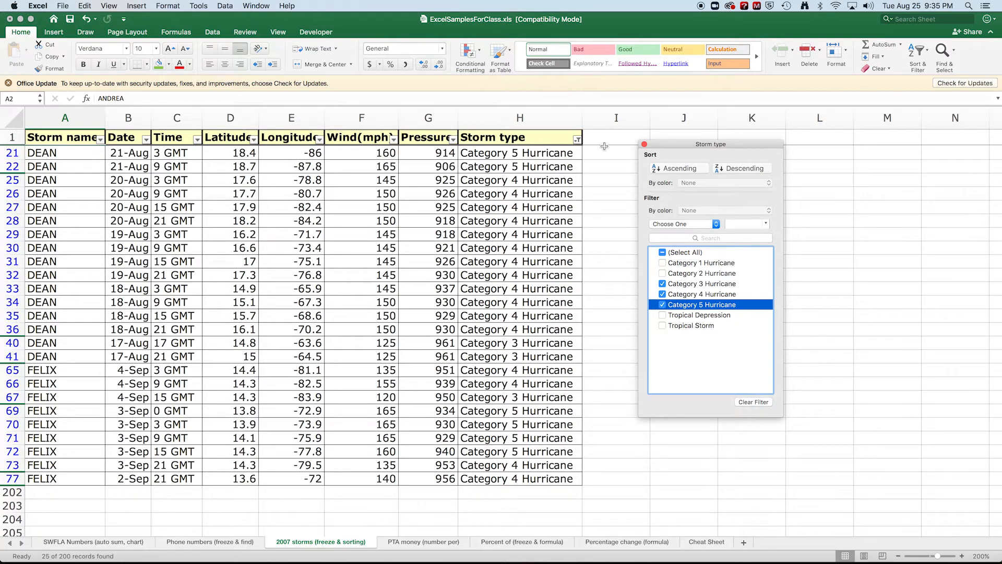
left_click_drag(672, 145, 720, 146)
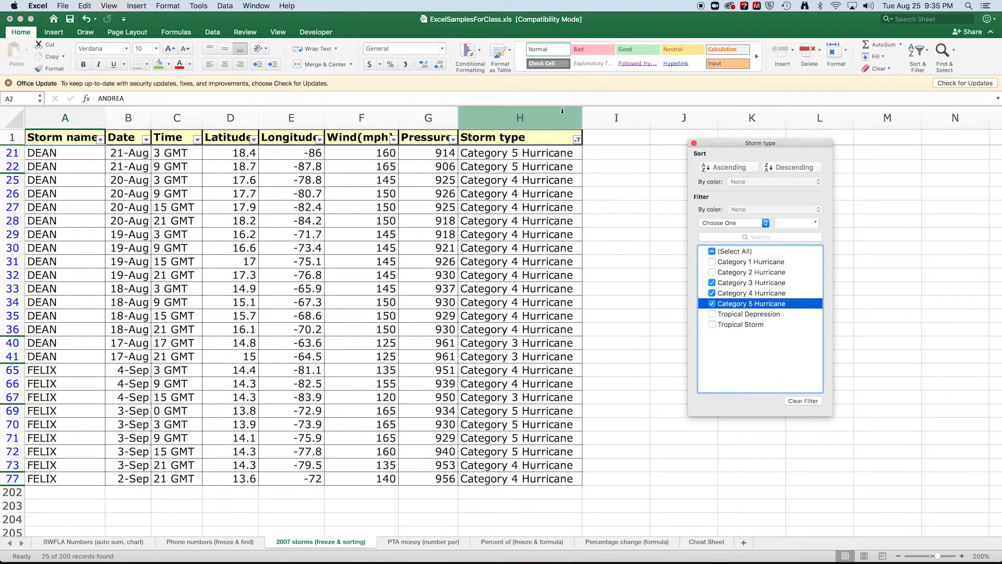
Close the Storm type filter window and custom sort the filtered storm records by Wind(mph) values, Largest to Smallest.
left_click(44, 122)
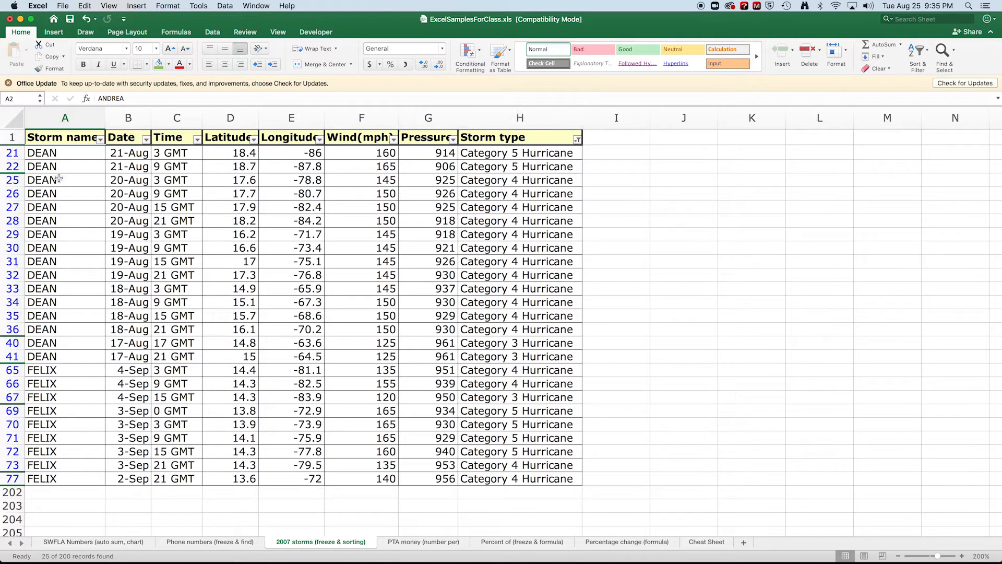
left_click(52, 139)
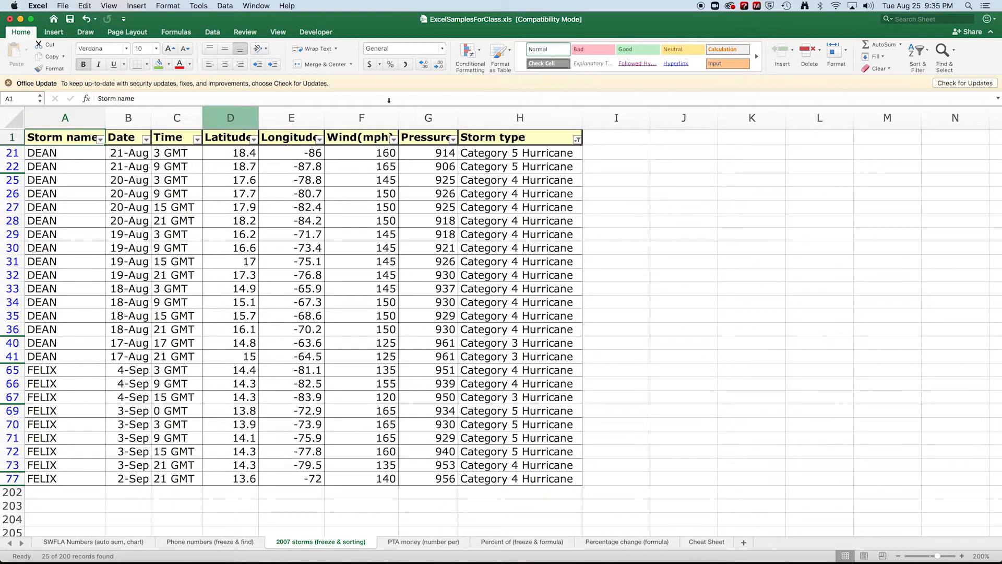
left_click(917, 56)
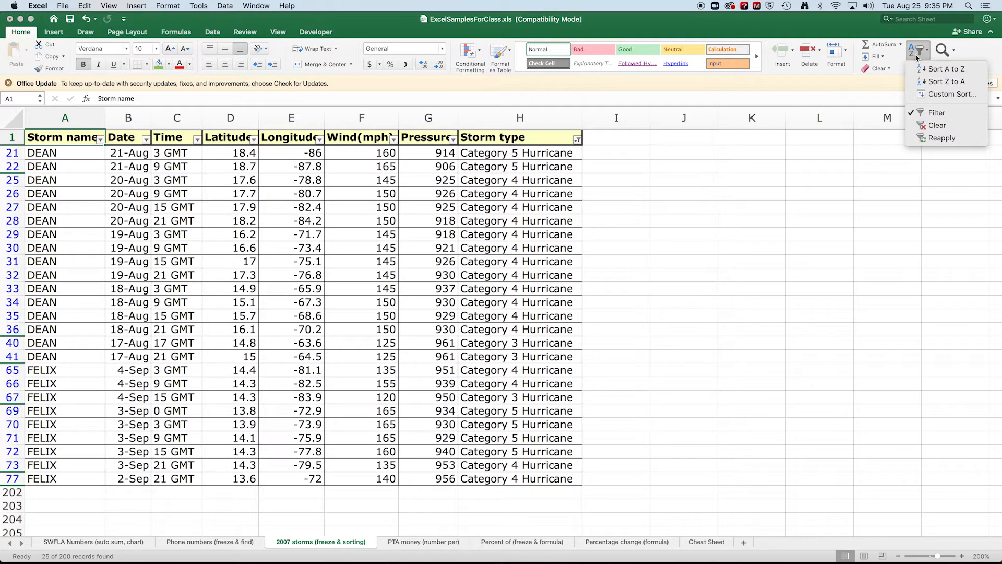
left_click(931, 95)
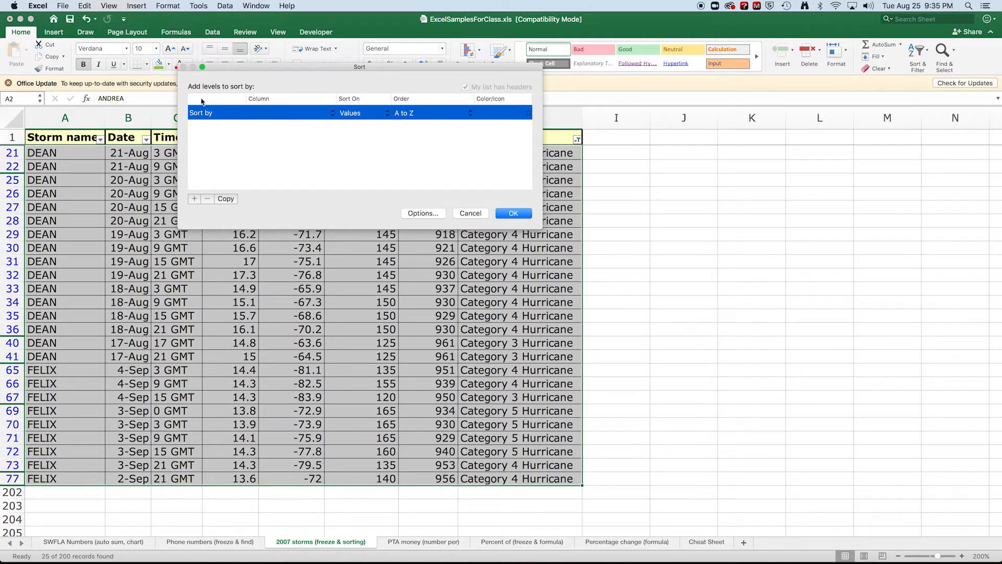
left_click(283, 114)
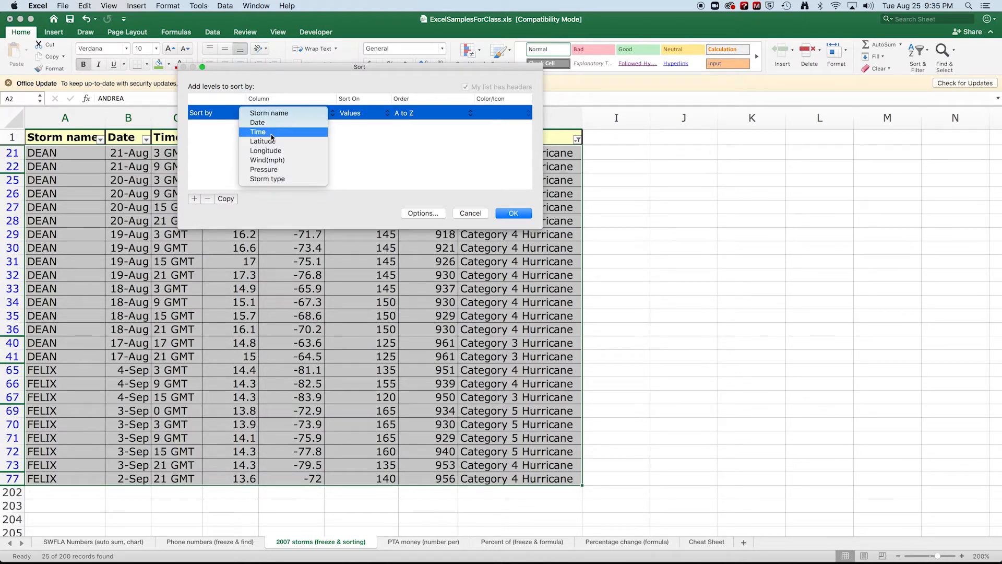
left_click(262, 161)
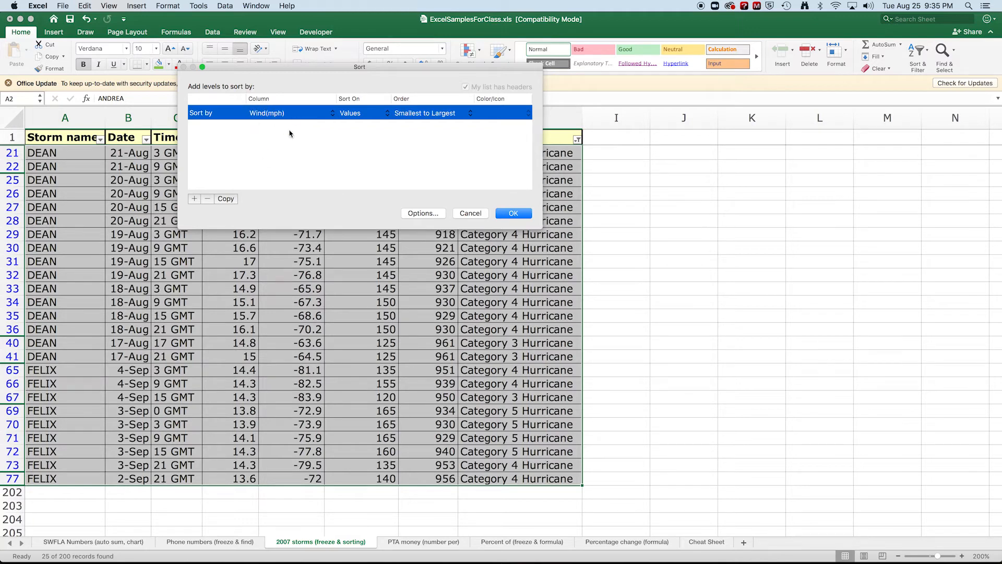
left_click(408, 115)
left_click(410, 123)
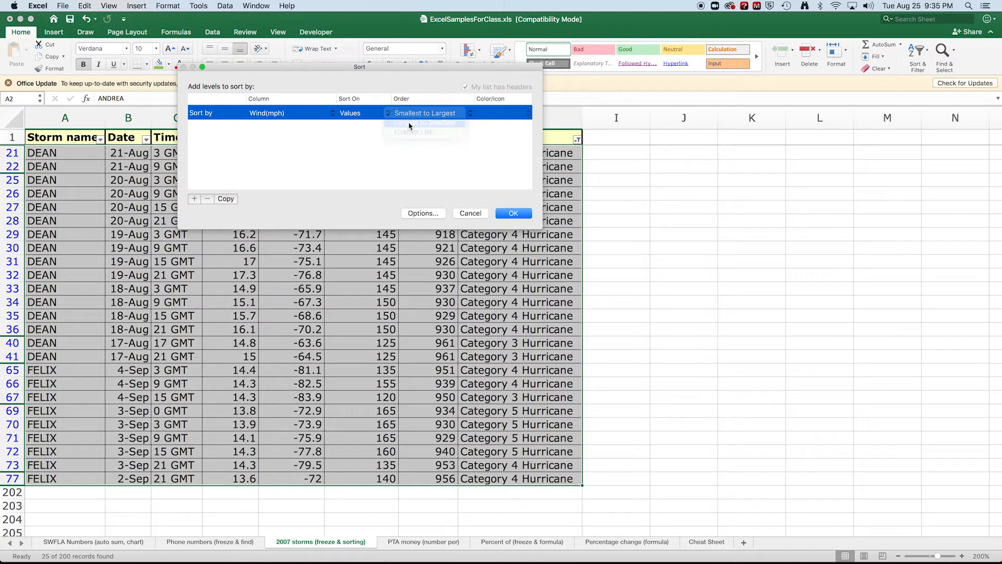
left_click(513, 213)
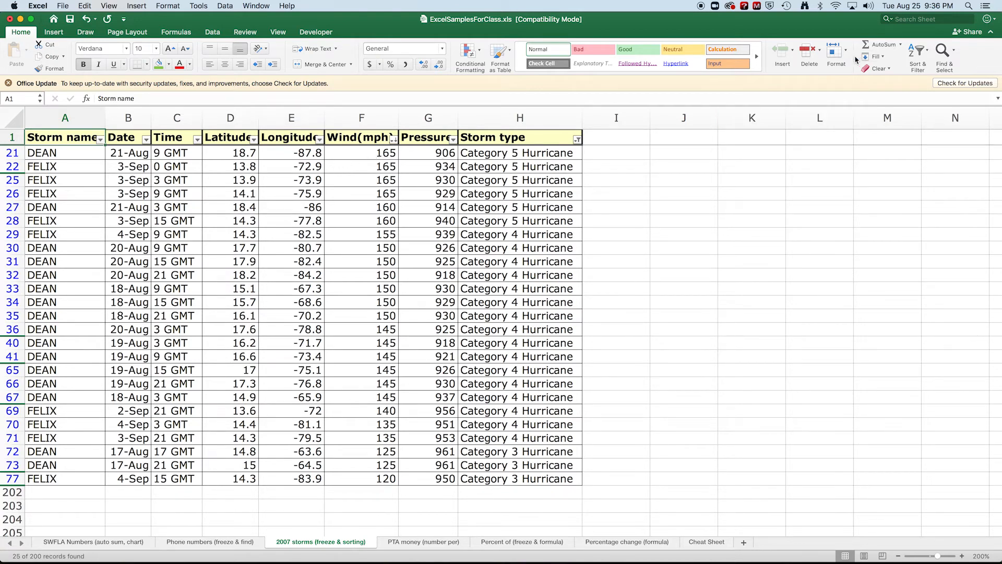
Custom sort the filtered storm records by Pressure values instead of Wind(mph), in Smallest to Largest order.
left_click(914, 50)
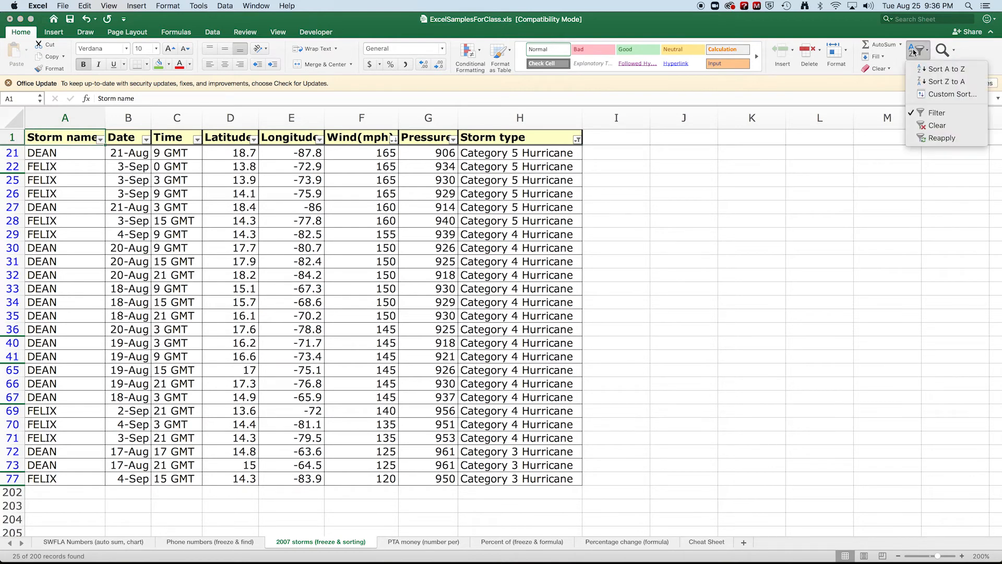
left_click(925, 96)
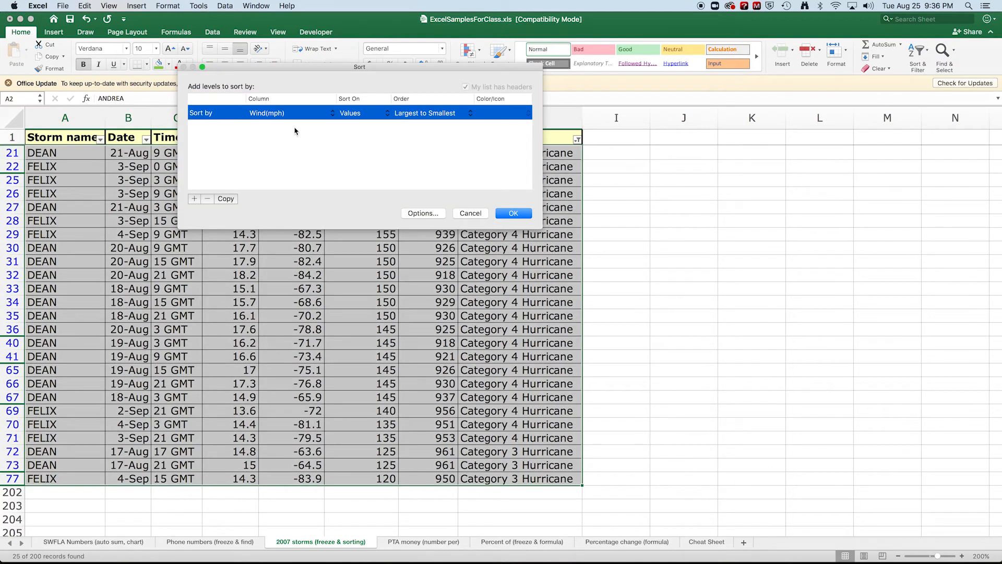
left_click(286, 115)
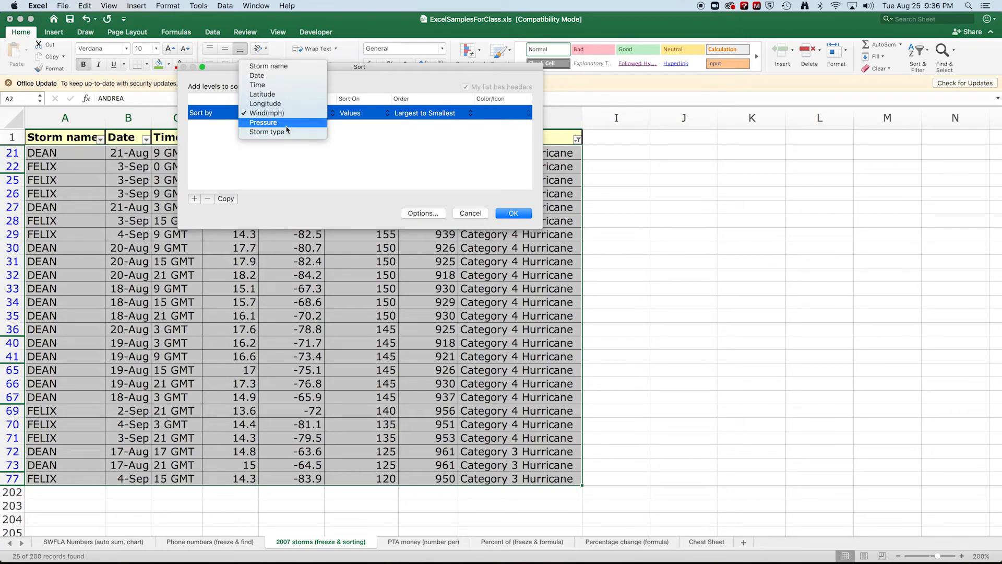
left_click(263, 122)
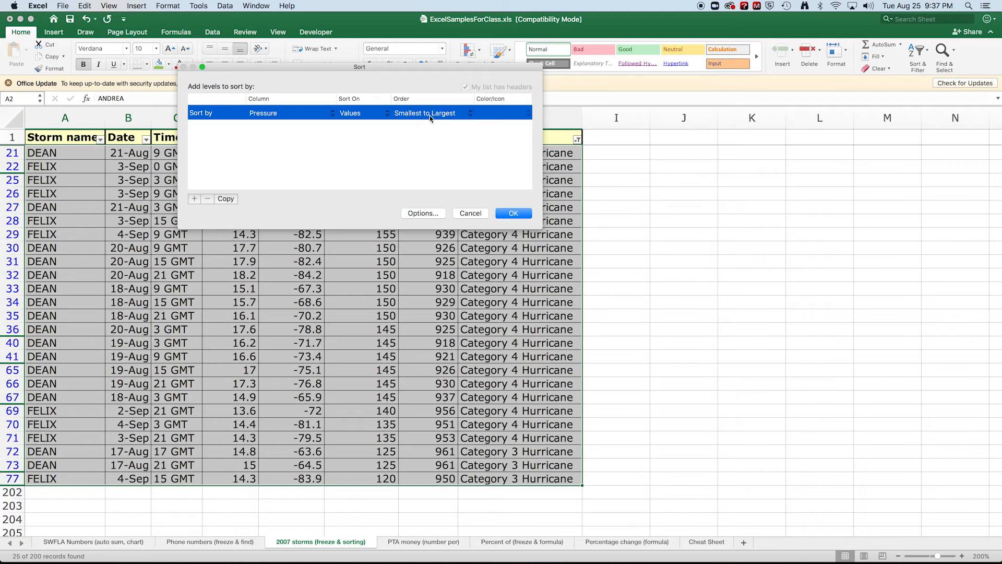
left_click(513, 213)
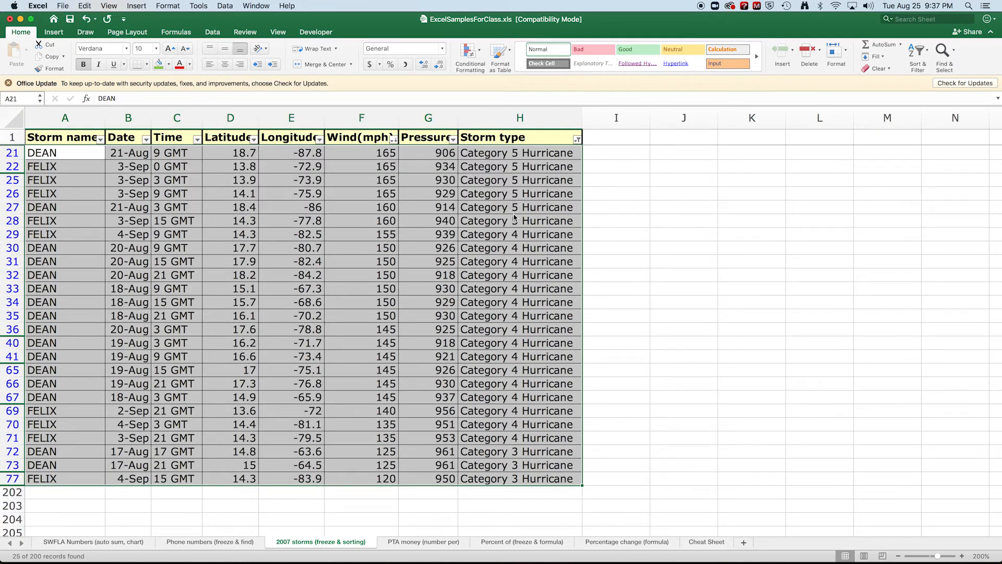